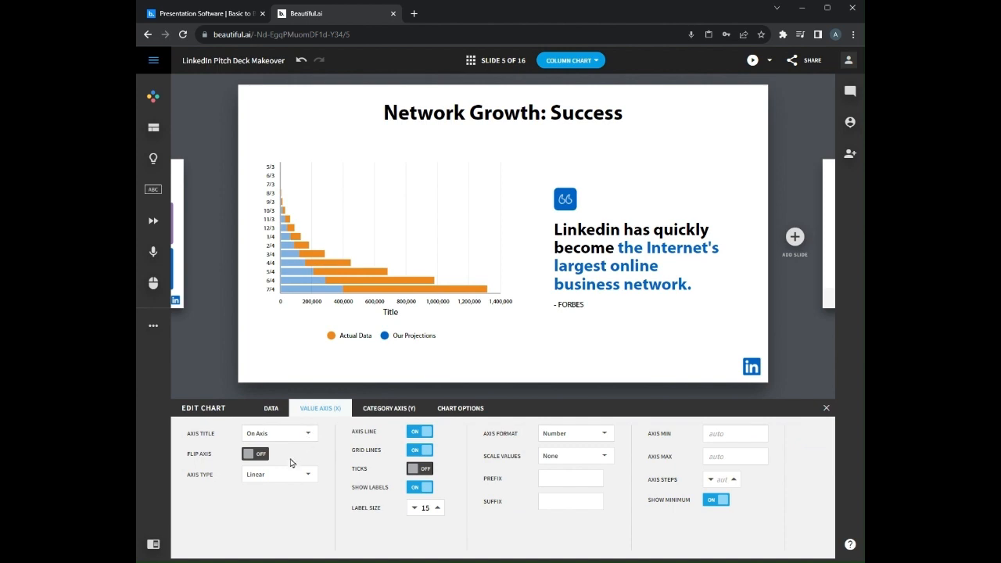
- Set the network growth chart's stacking to None and close the chart editor
click(307, 435)
click(306, 492)
click(454, 408)
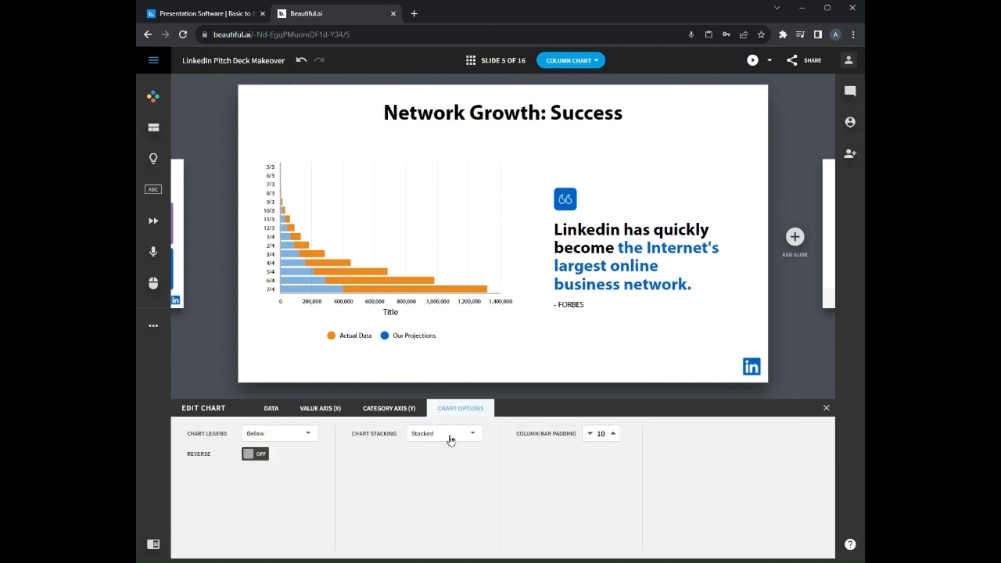
click(450, 438)
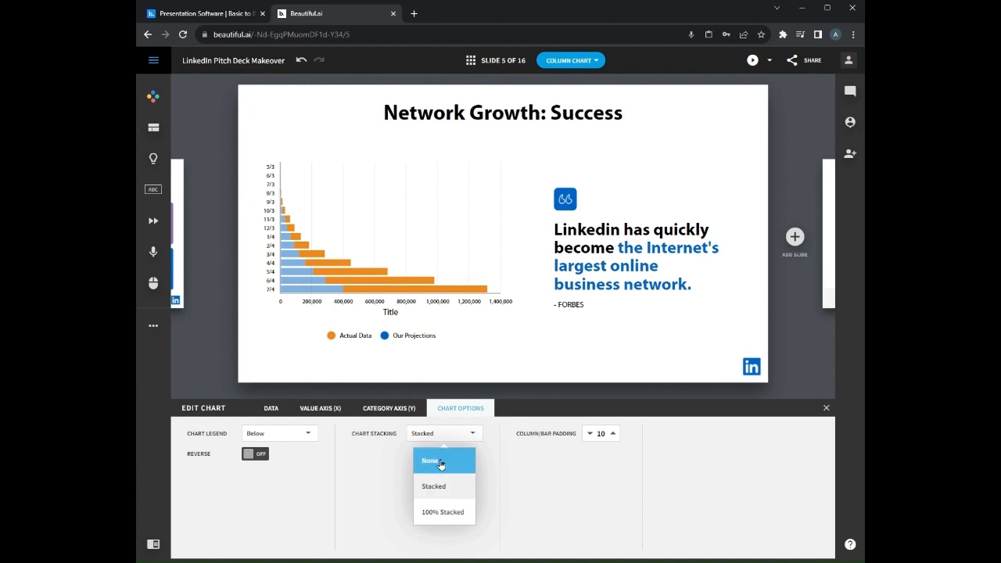
click(441, 462)
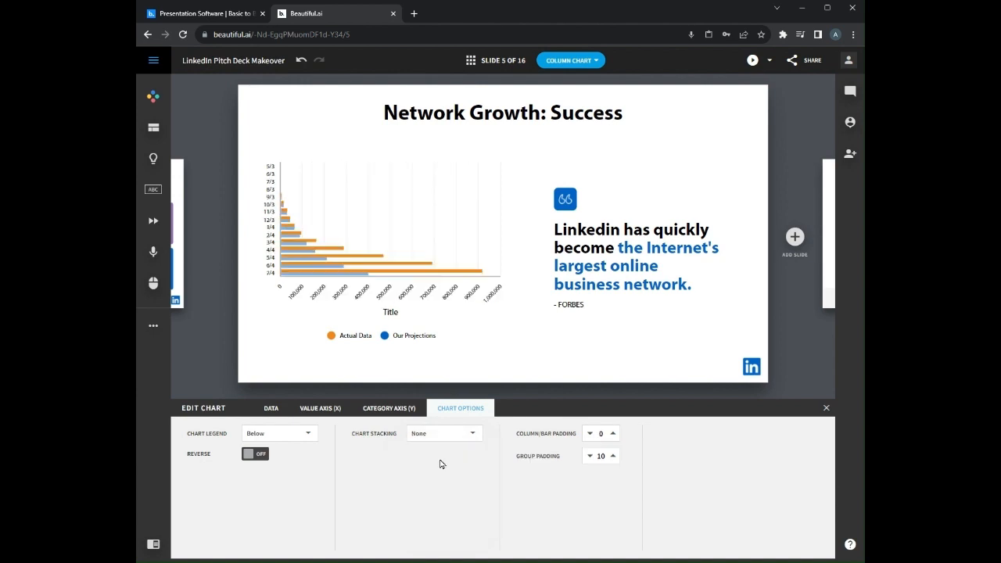
click(353, 279)
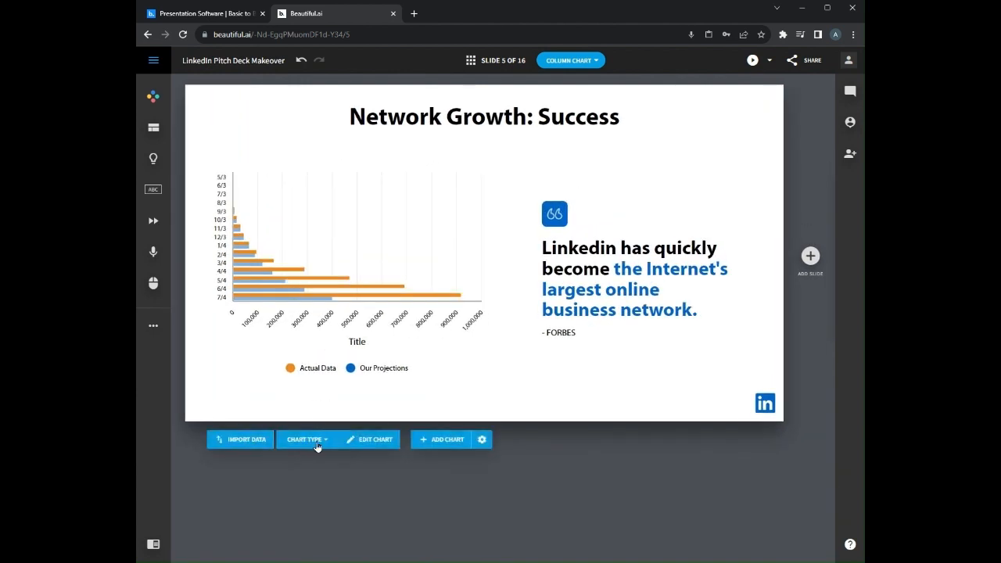
click(316, 441)
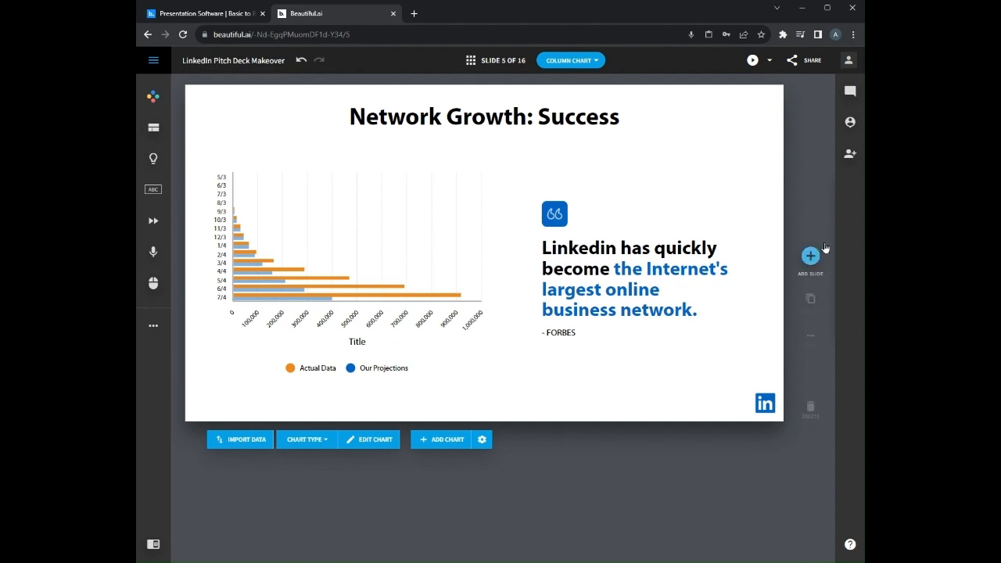
- Add a blank slide from the Classic slide layouts after slide 5
click(812, 263)
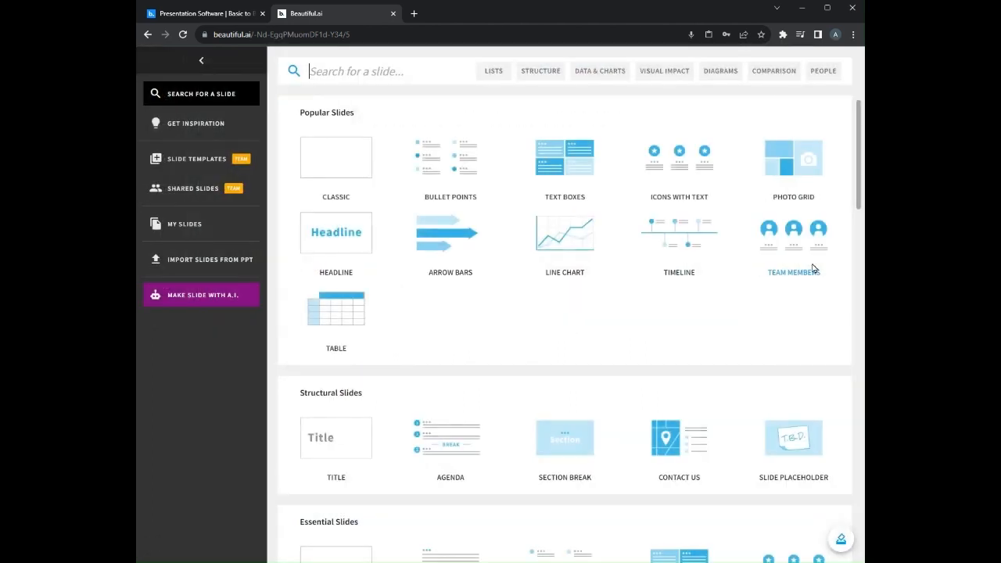
click(342, 165)
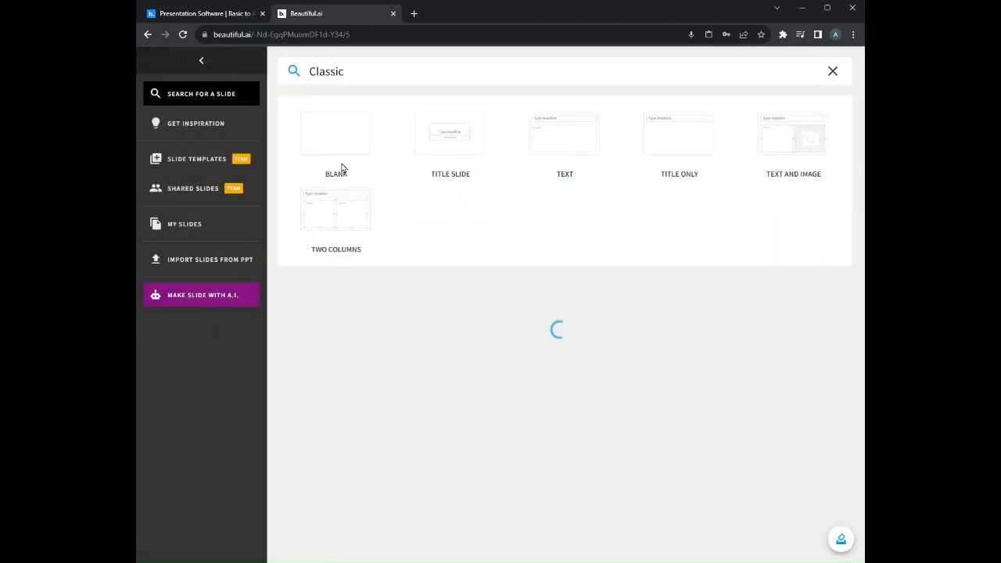
click(340, 146)
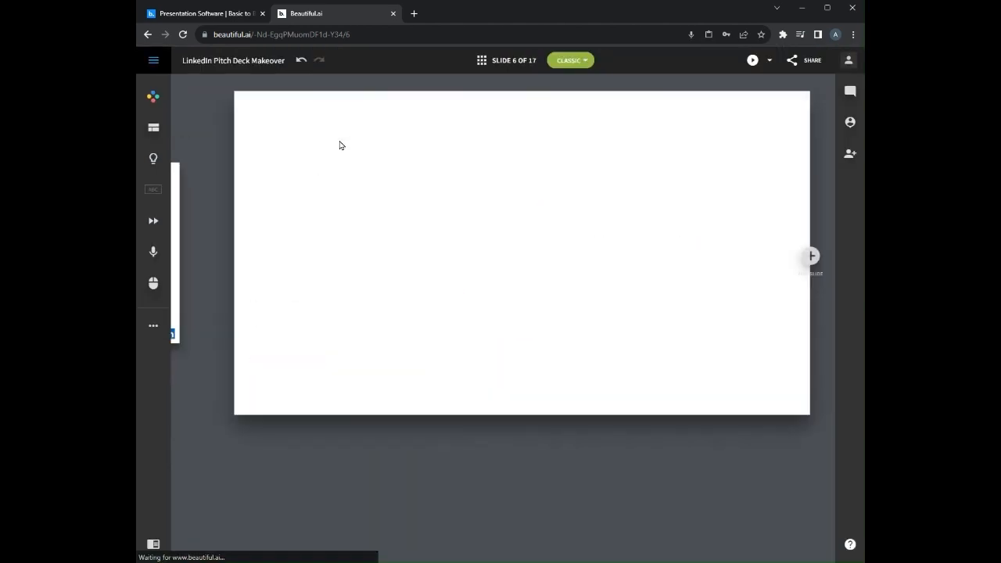
- Add a header across the top of the blank slide and enter "My Food App" as its heading
click(149, 129)
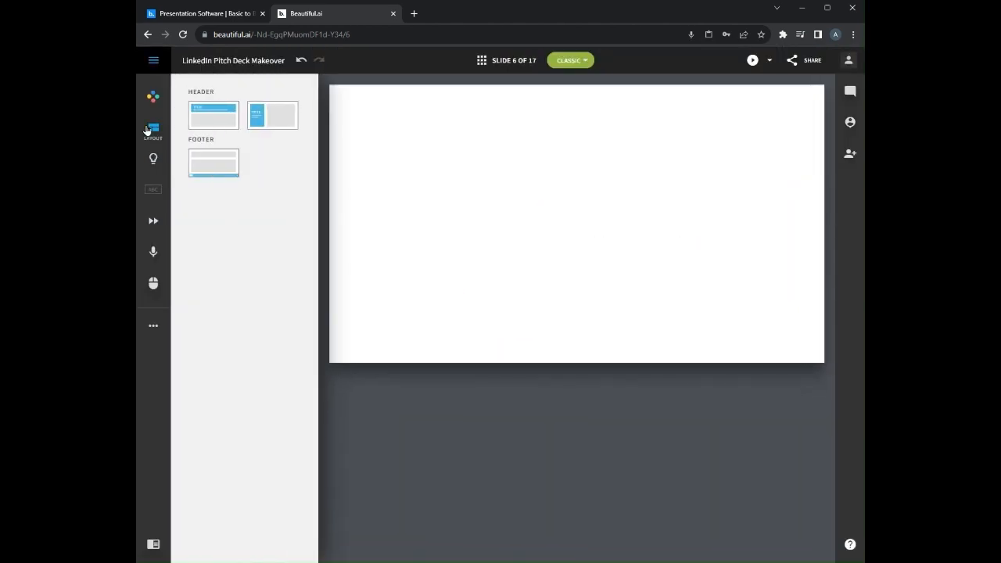
click(198, 125)
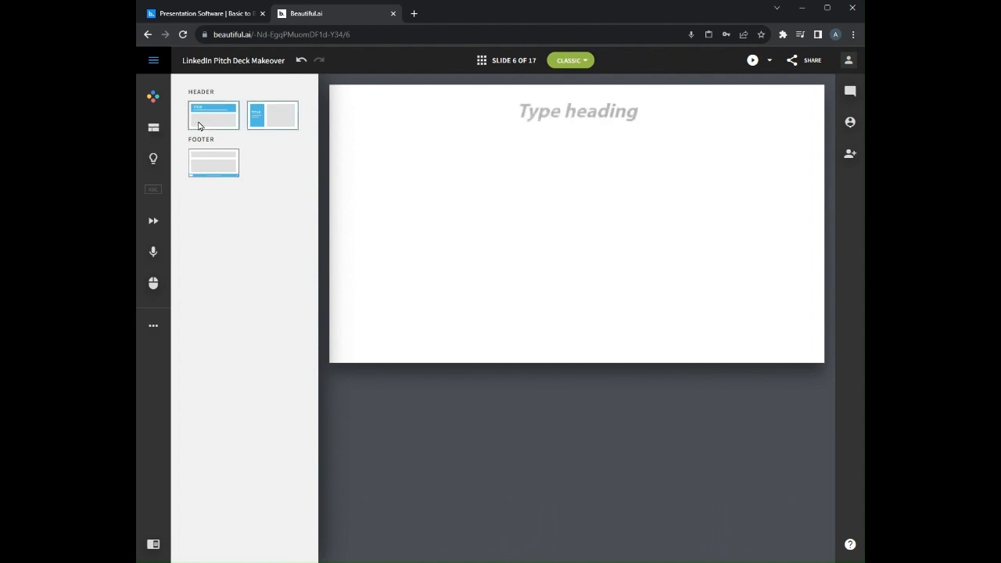
click(568, 110)
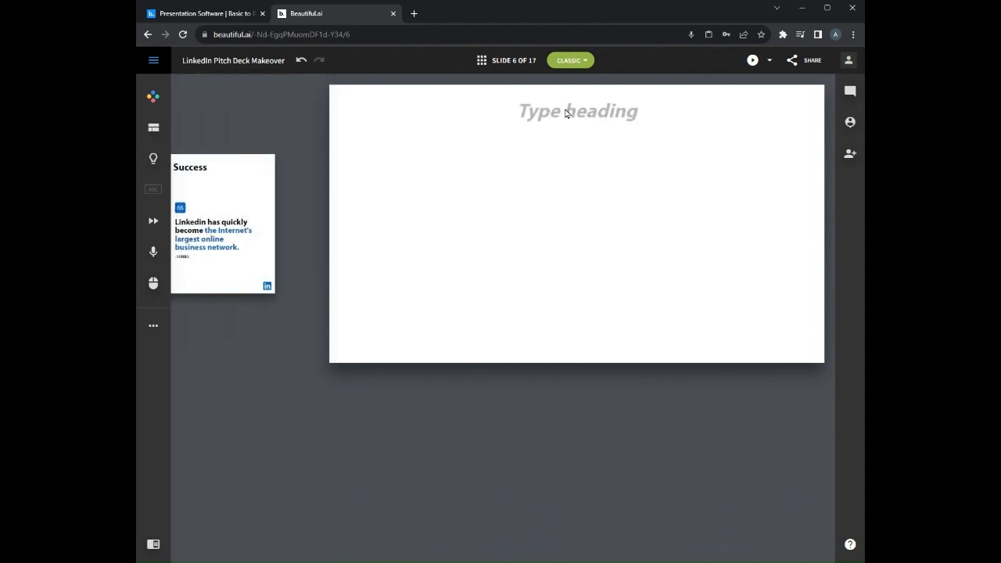
click(513, 116)
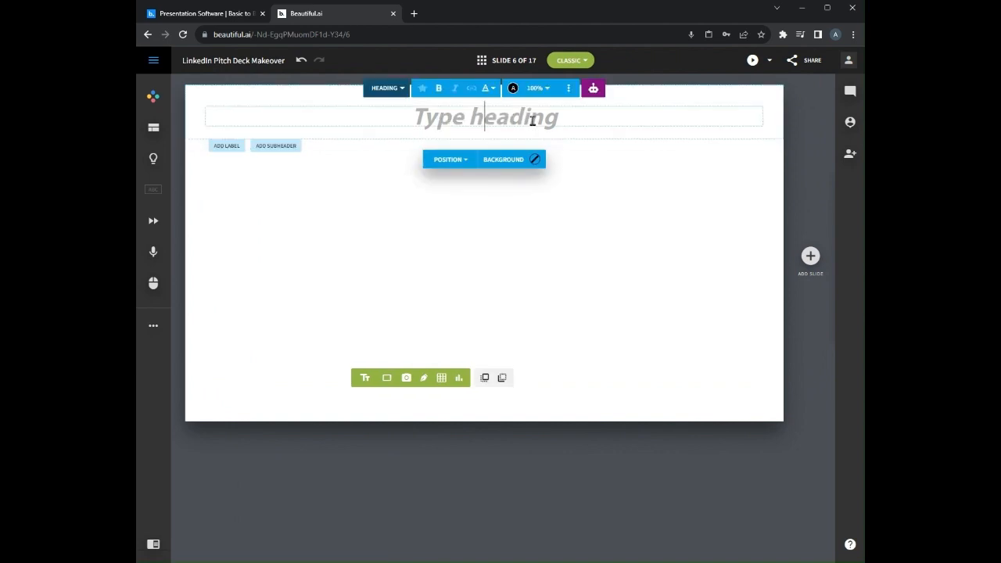
text(My Food App)
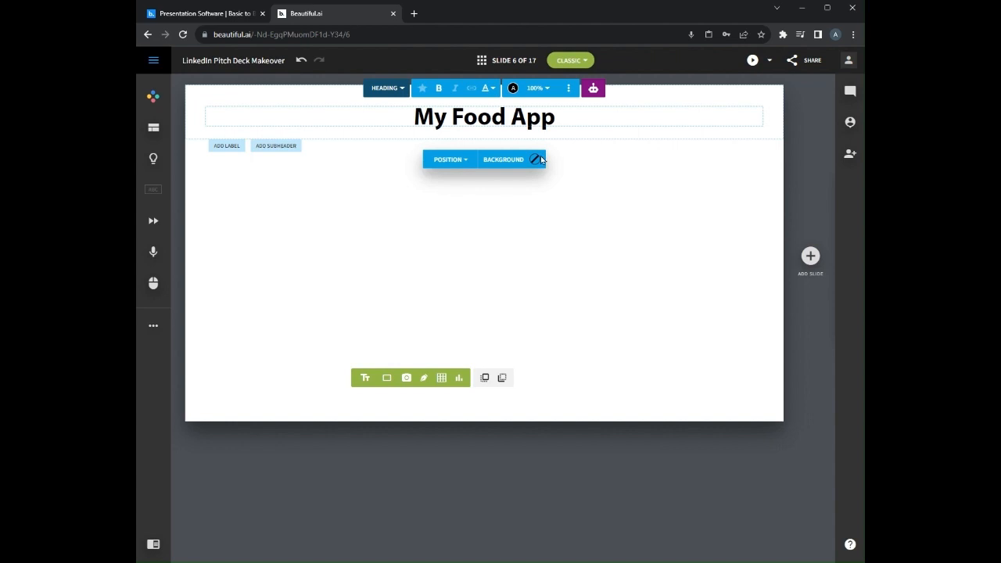
click(552, 231)
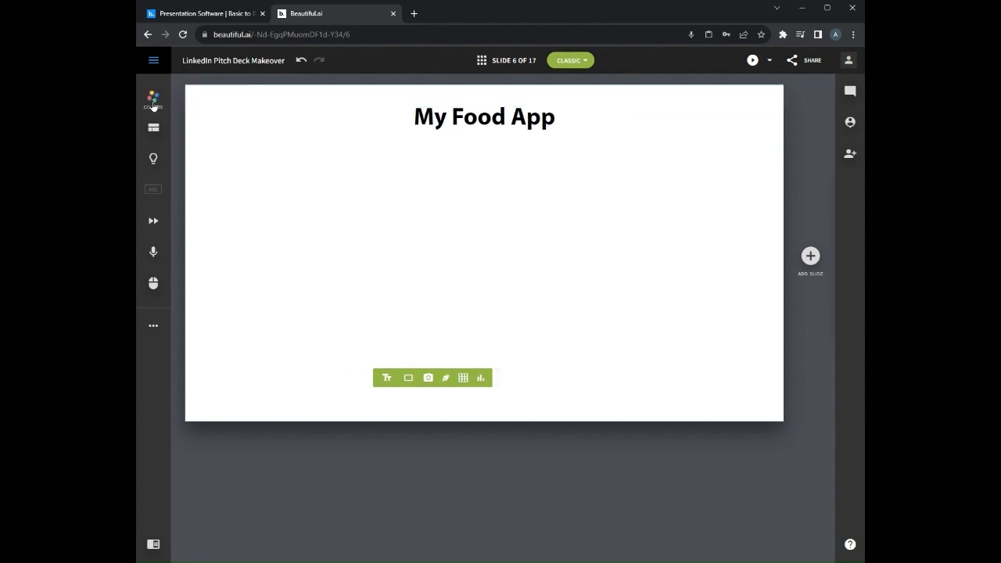
- Change the "My Food App" slide's background to dark blue
click(153, 99)
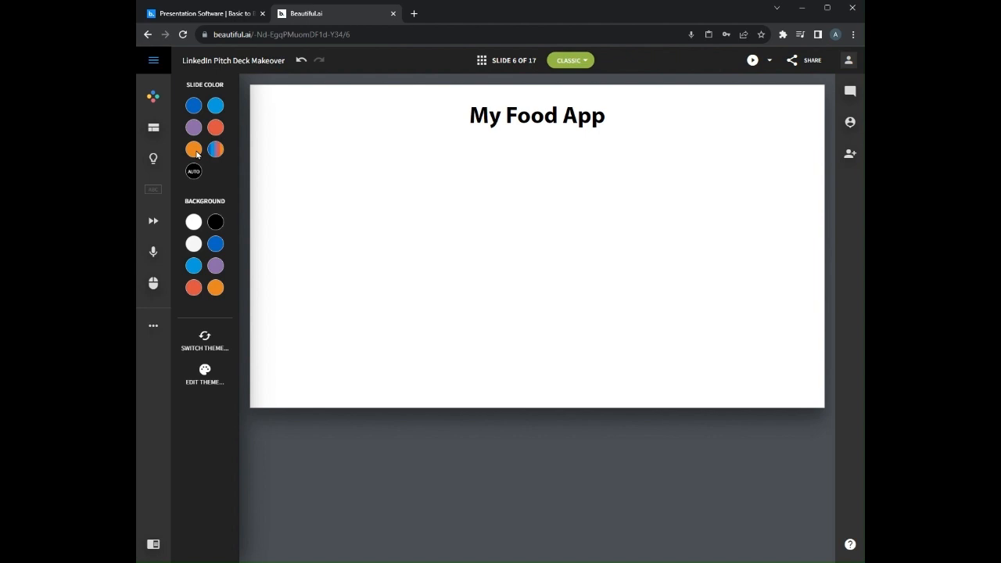
click(215, 249)
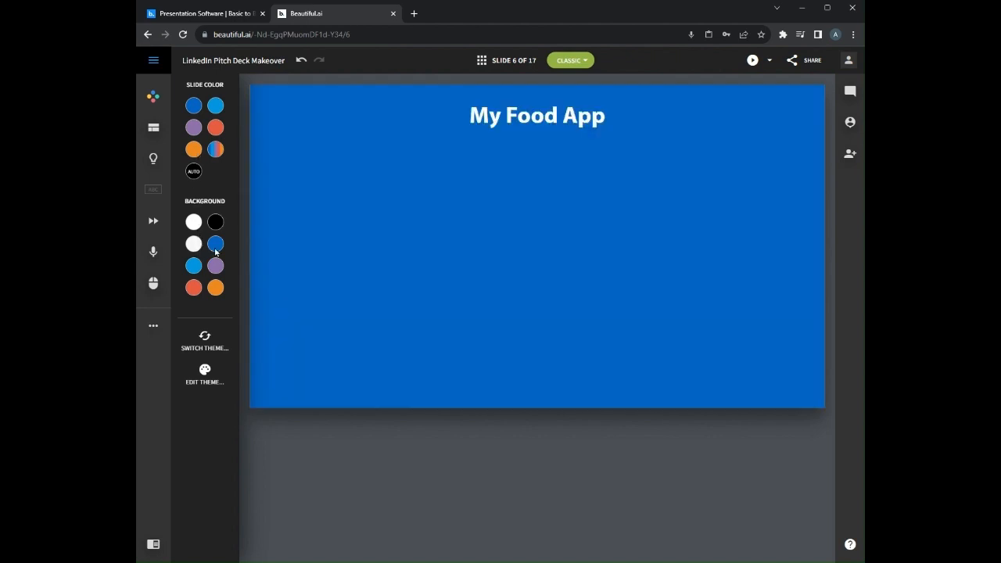
click(348, 156)
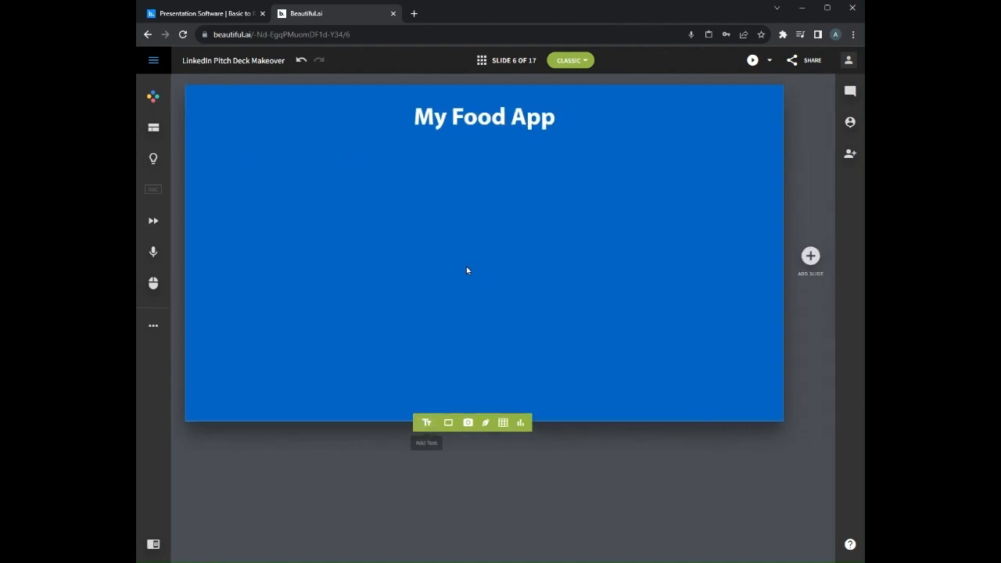
- Insert the salad bowl photo from the Food stock images and move it to the slide's left half
click(427, 425)
click(468, 424)
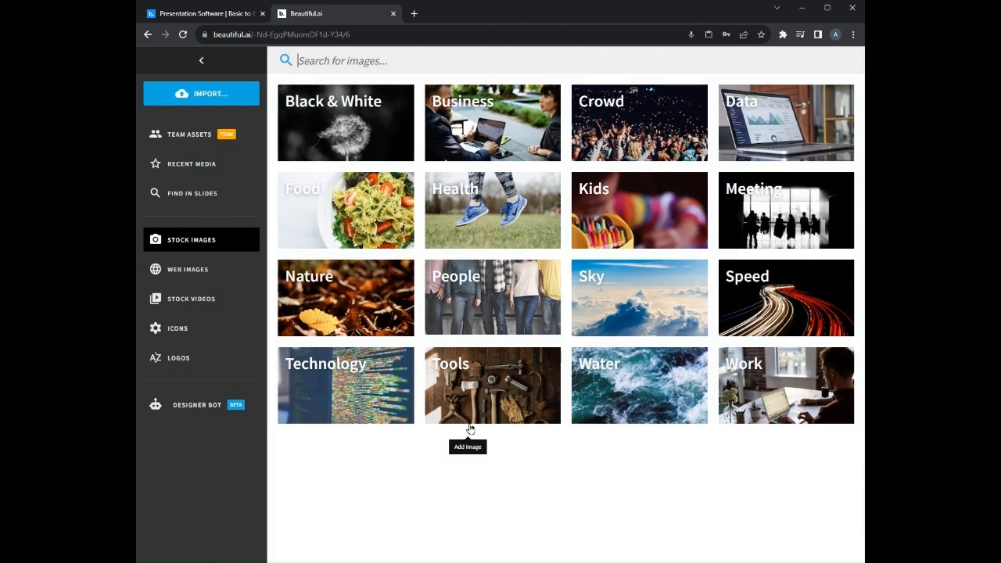
click(329, 217)
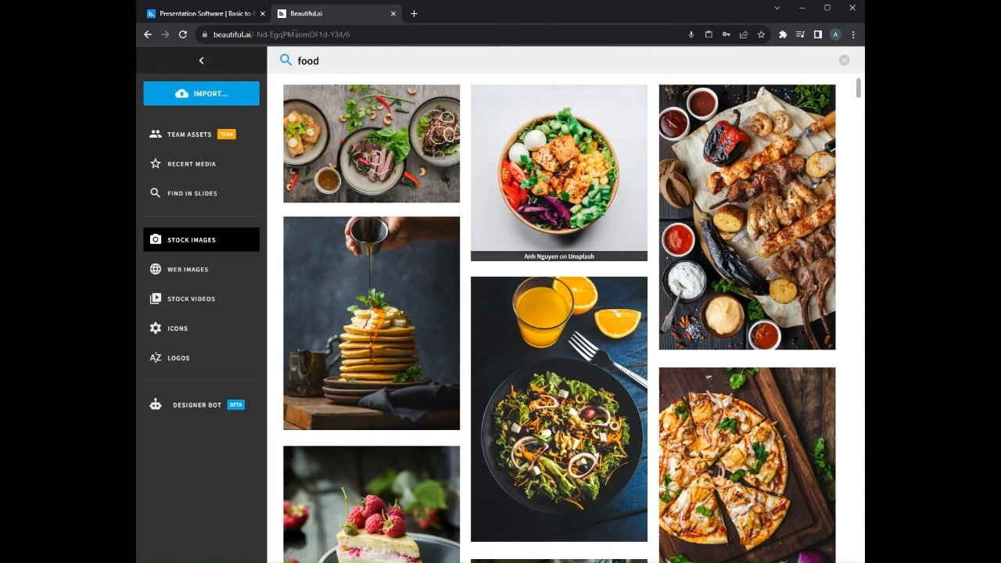
click(557, 174)
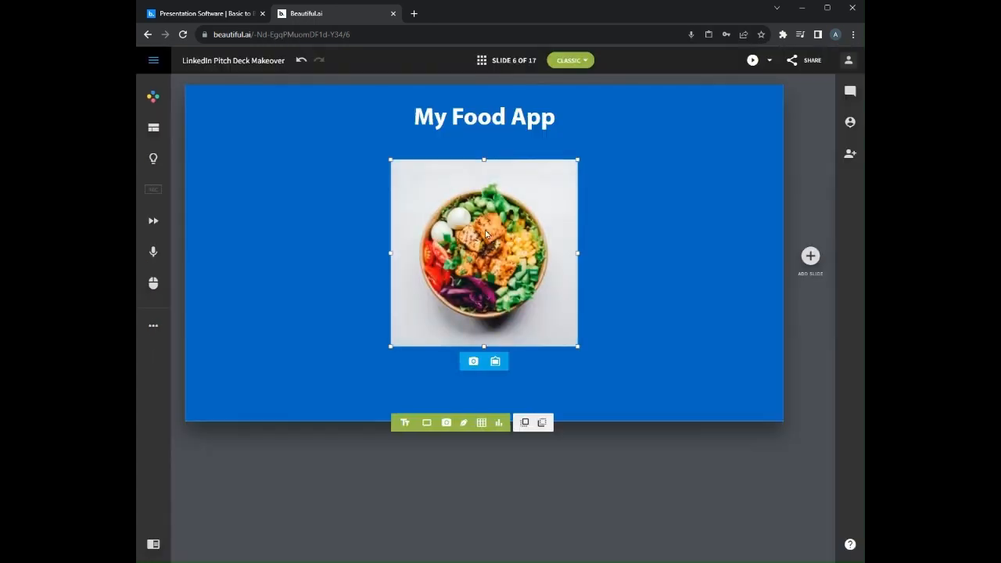
drag(486, 233, 358, 246)
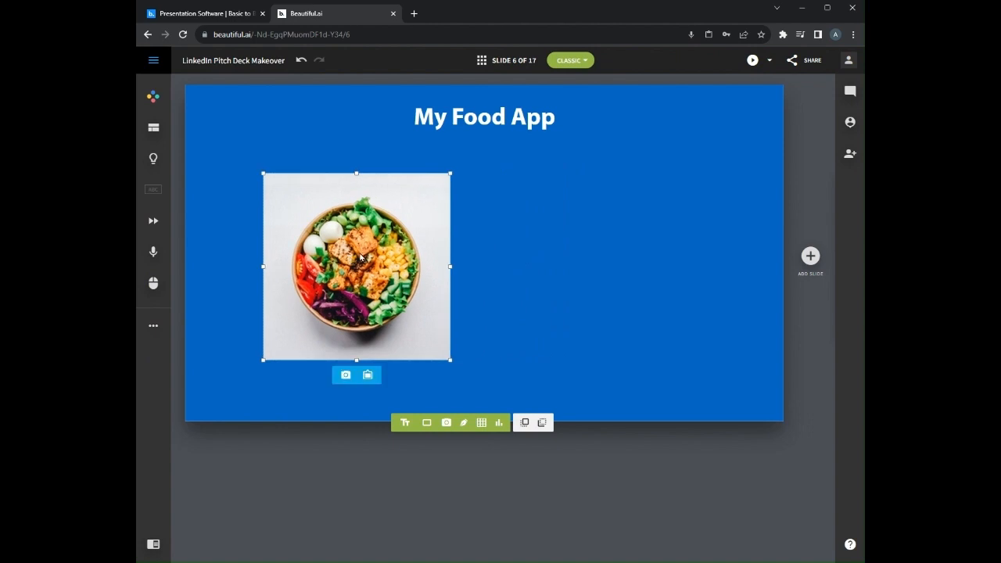
- Try the Circle, Rounded Rect and Octagon shape frames on the salad bowl photo
click(368, 375)
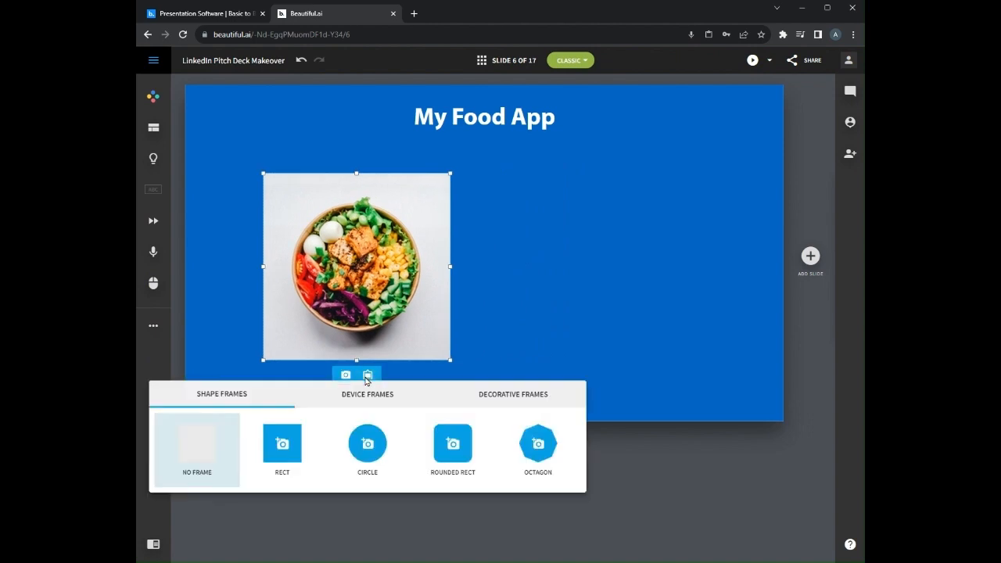
click(375, 455)
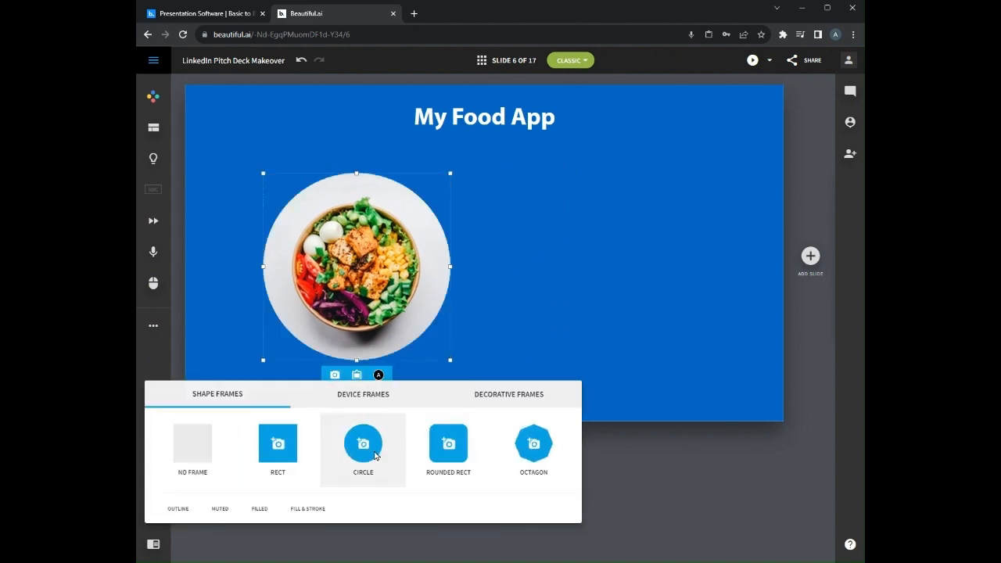
click(454, 453)
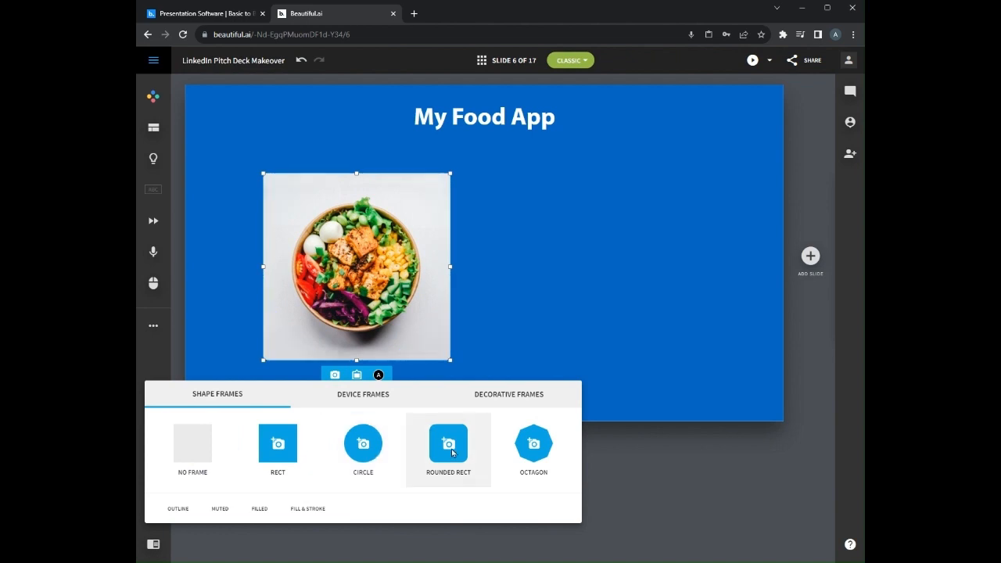
click(533, 446)
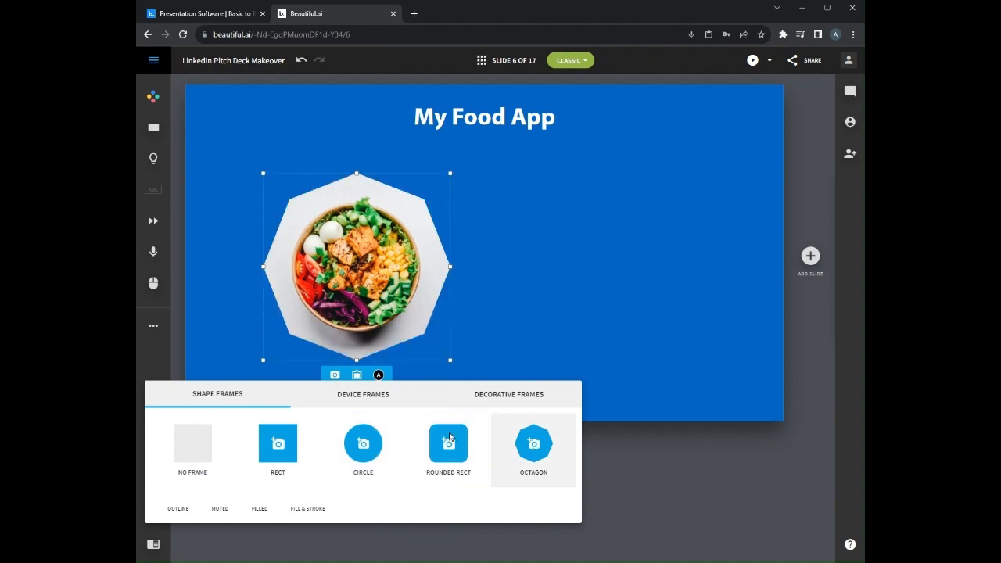
- Put the salad bowl photo in a horizontal smartphone device frame
click(356, 401)
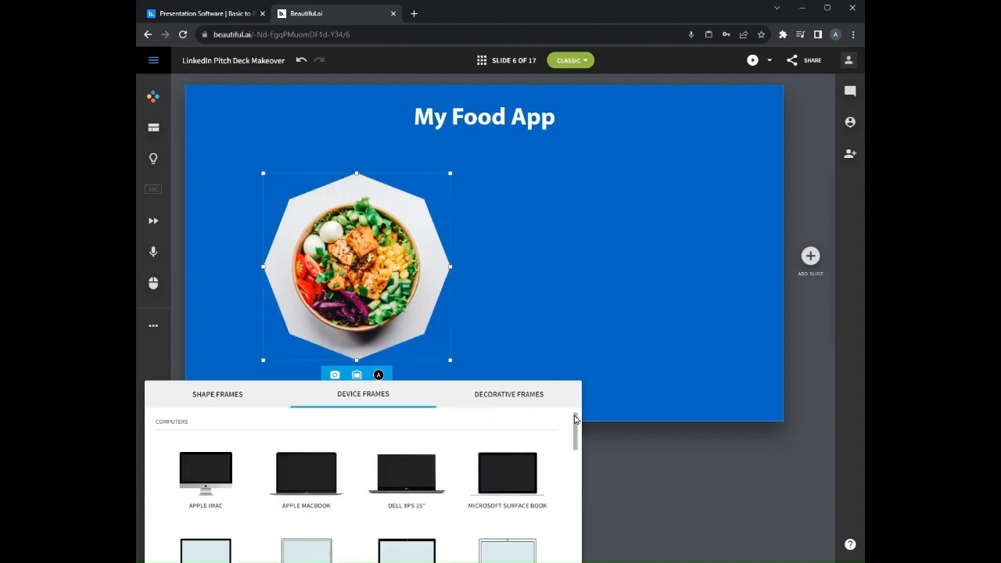
drag(575, 423, 576, 511)
click(302, 480)
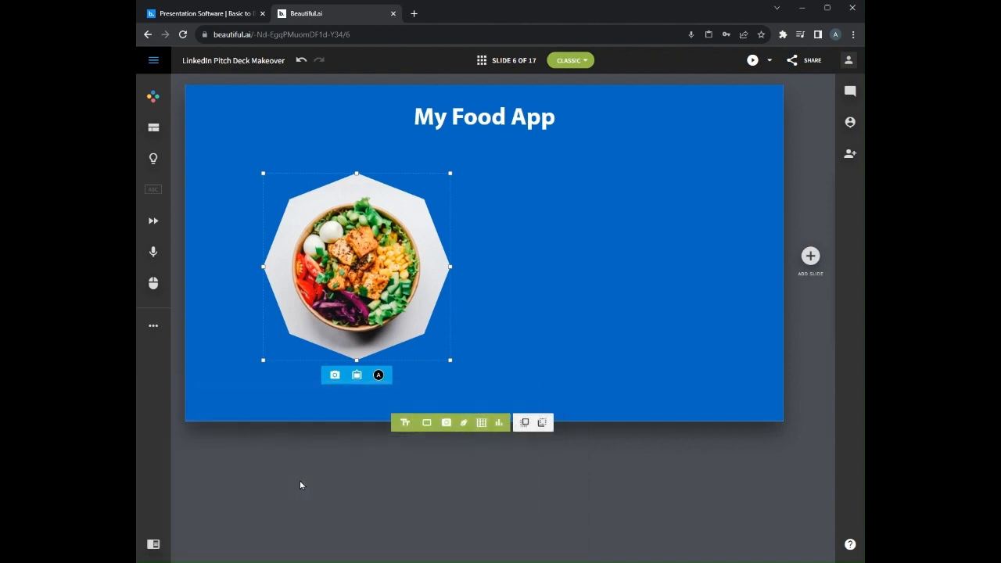
click(581, 291)
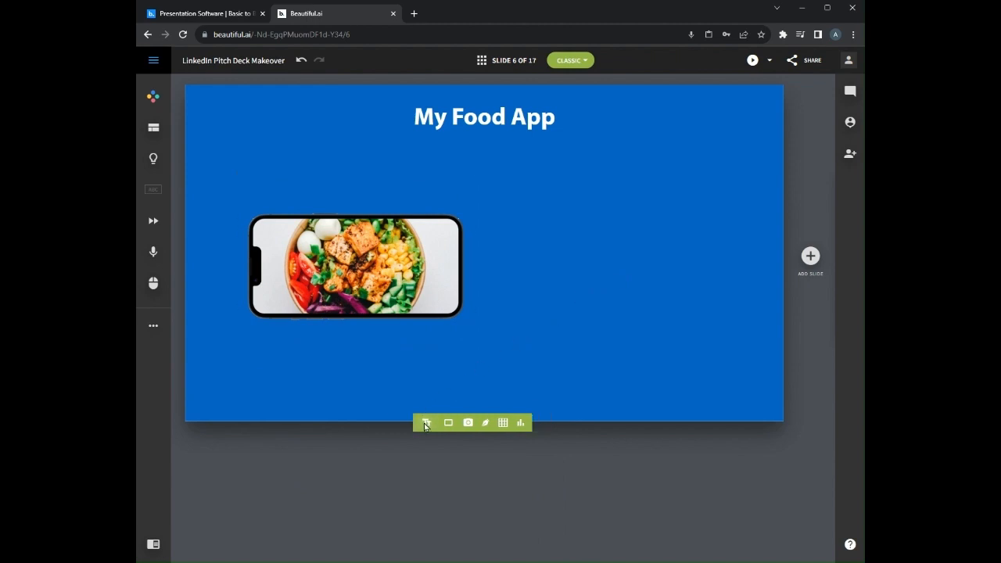
- Add a bulleted text box beside the phone image with "Quick Delivery" as the first bullet
click(448, 422)
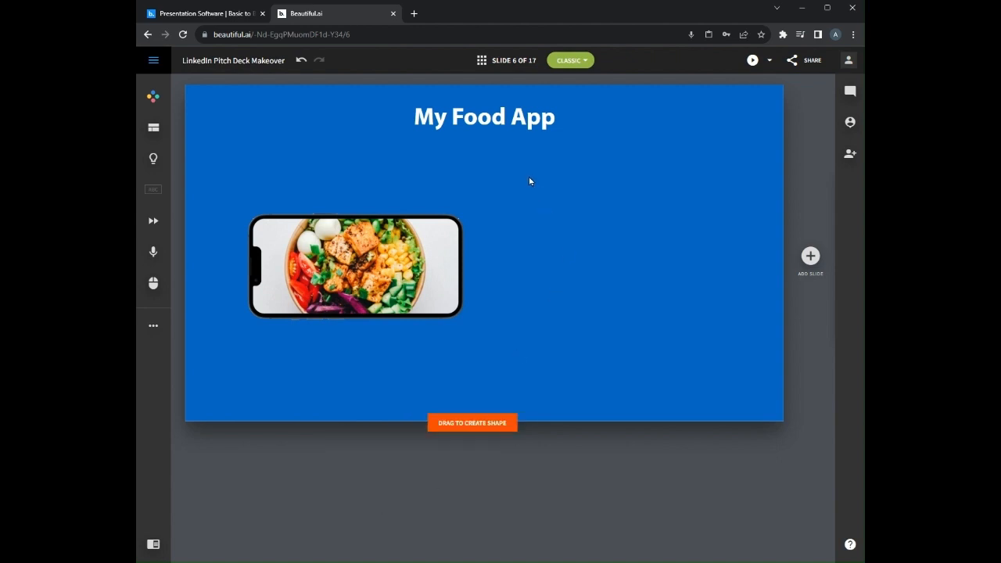
drag(529, 181, 761, 316)
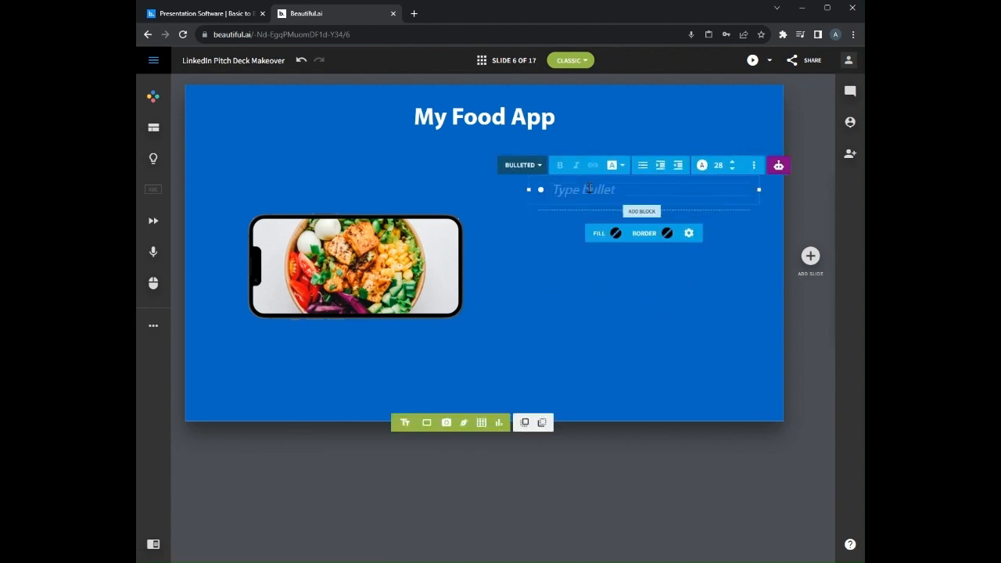
text(Quick Delivery)
key(Return)
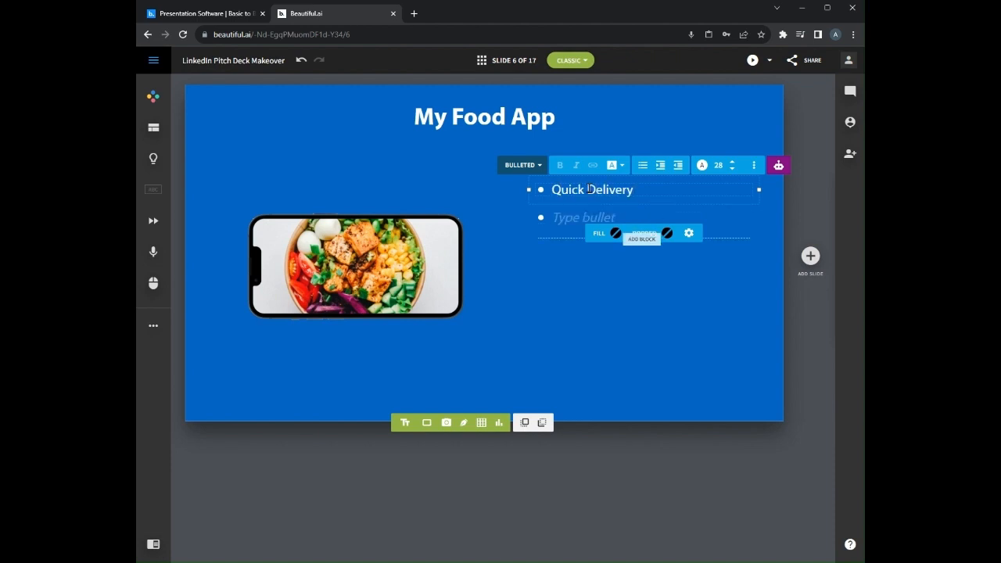
text(W)
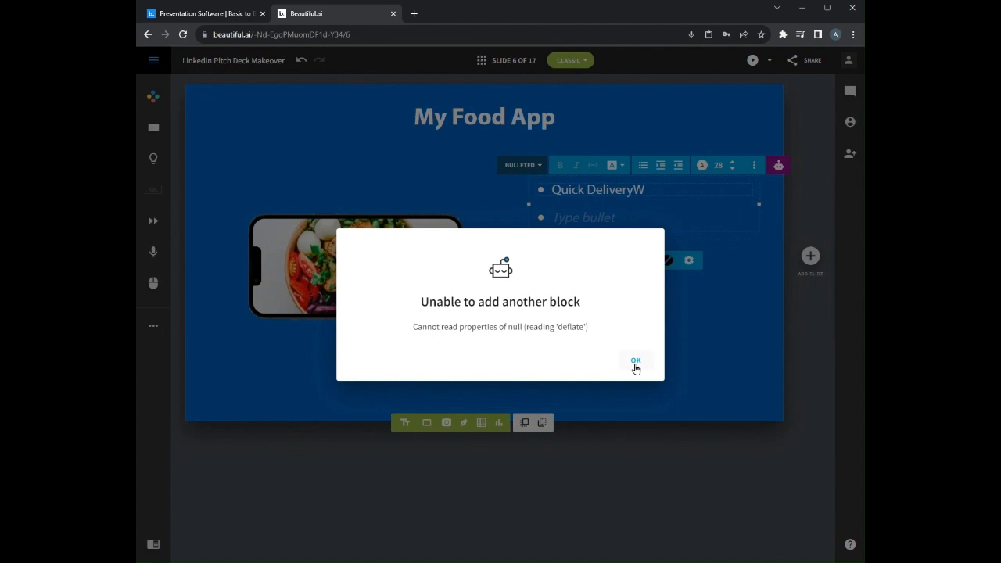
click(636, 362)
key(BackSpace)
- Enter "Wide Variety of options" as the second bullet and start a third bullet
click(598, 219)
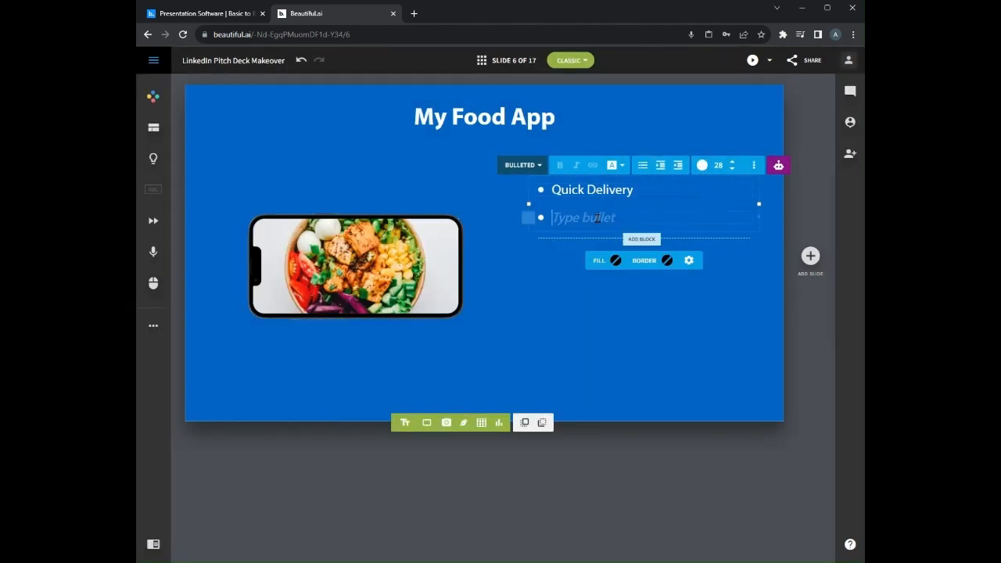
text(Wide Variety of )
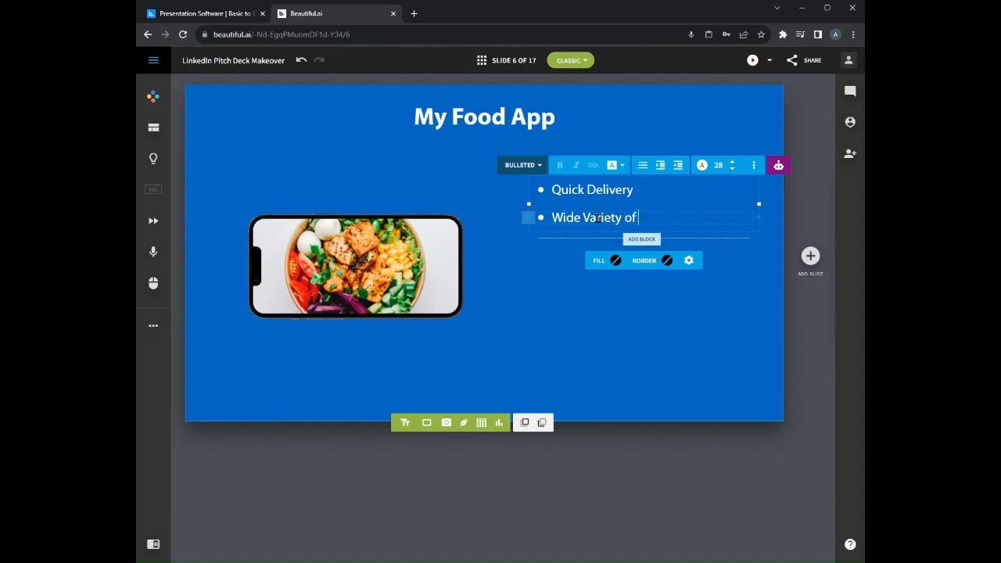
text(options)
key(Return)
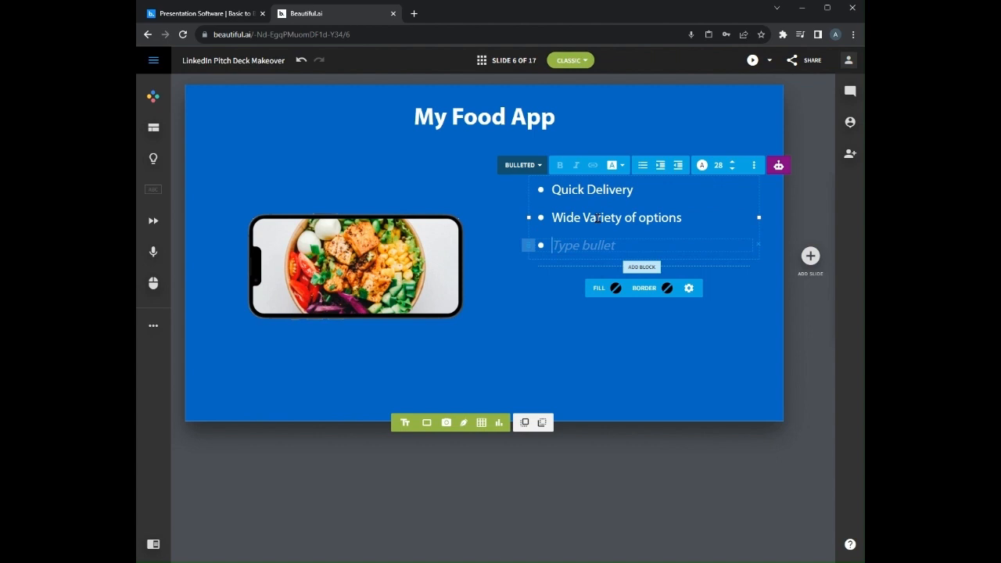
- Enter "Live chat for instant help" as the third bullet and leave the text box
text(Live chat fo)
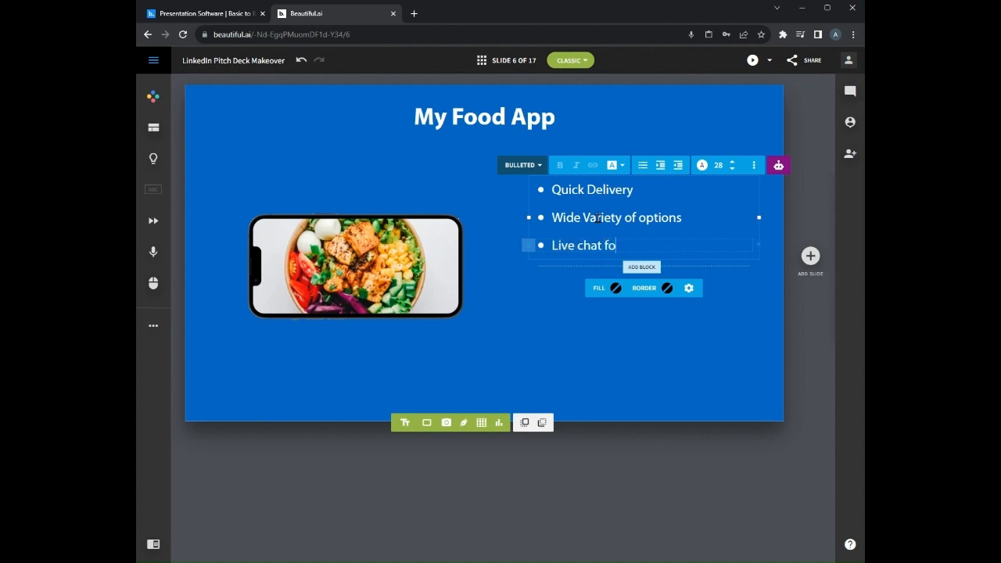
text(r instant help)
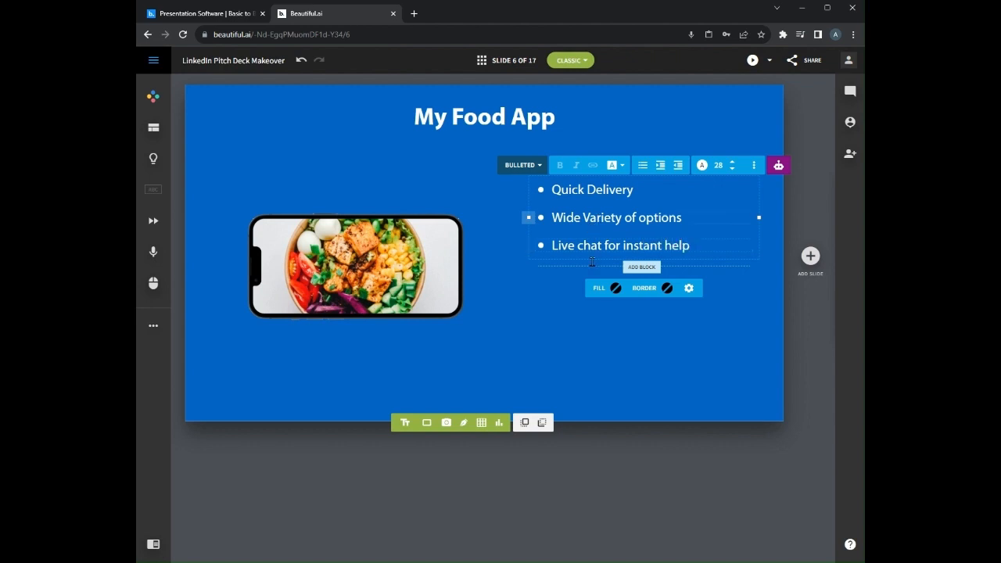
click(556, 346)
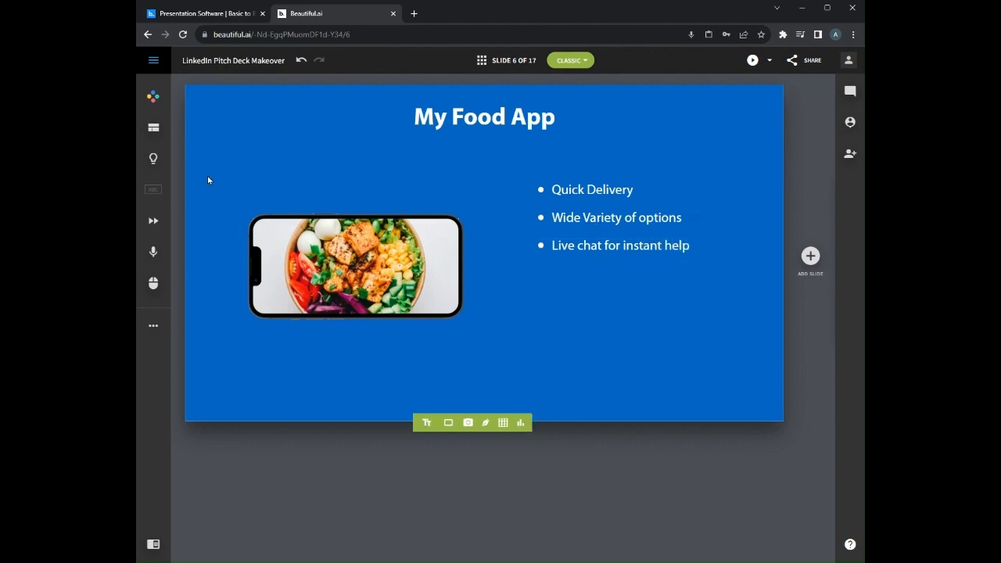
- Align the phone image and the bulleted text box to each other's vertical middle
drag(208, 178, 663, 391)
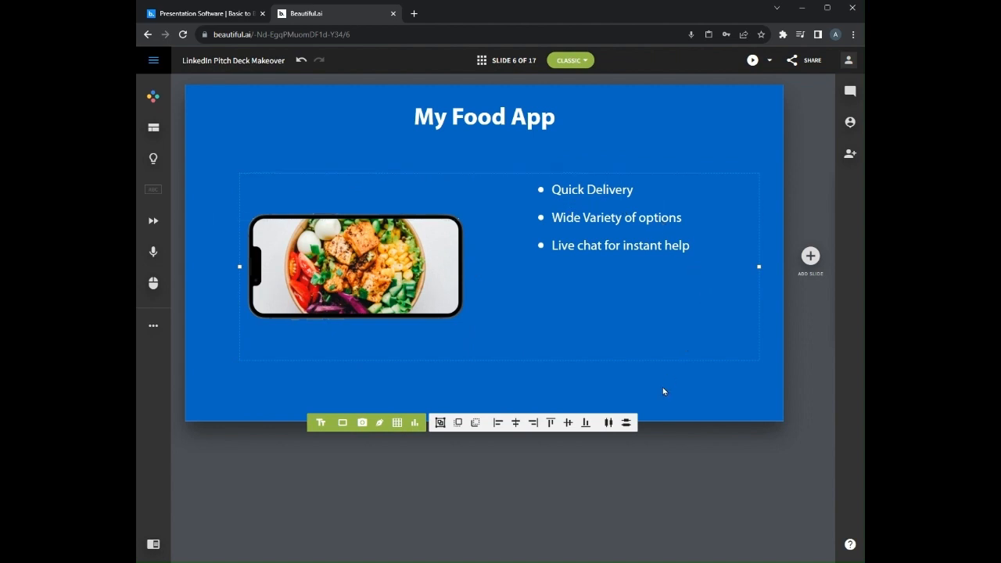
click(568, 427)
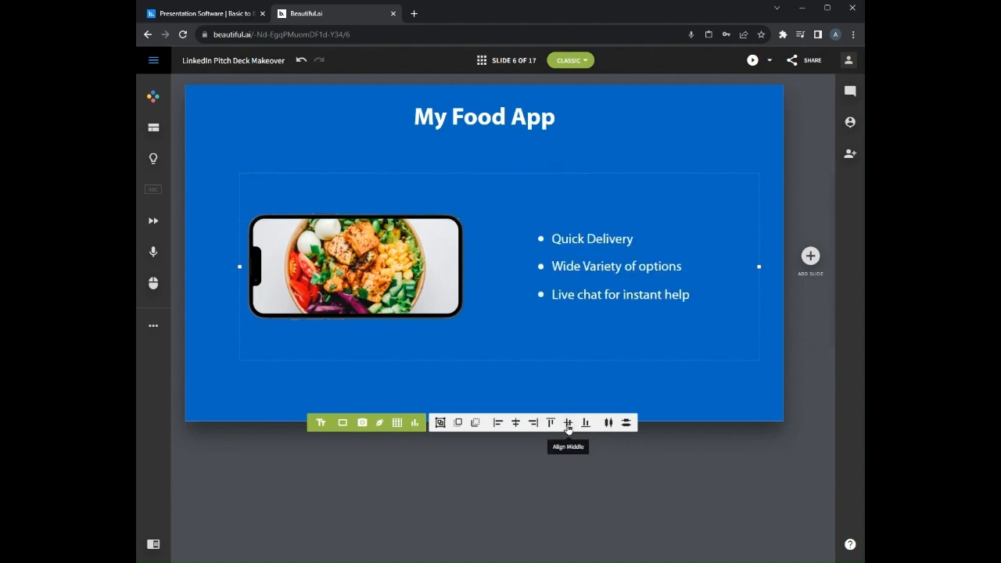
click(466, 382)
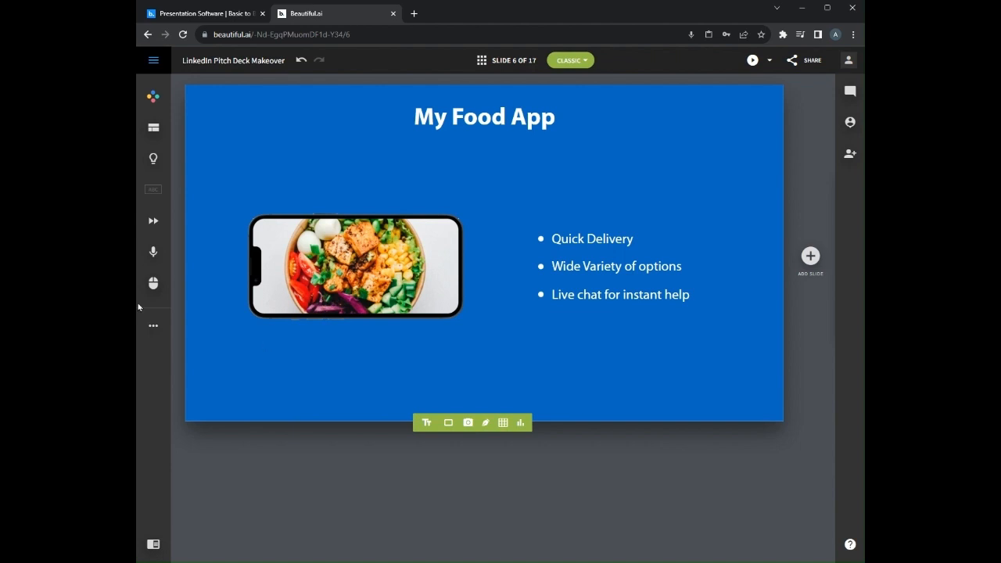
- View the slide's animation and recording options, and set the next slide to play on a timer of 10s
click(154, 227)
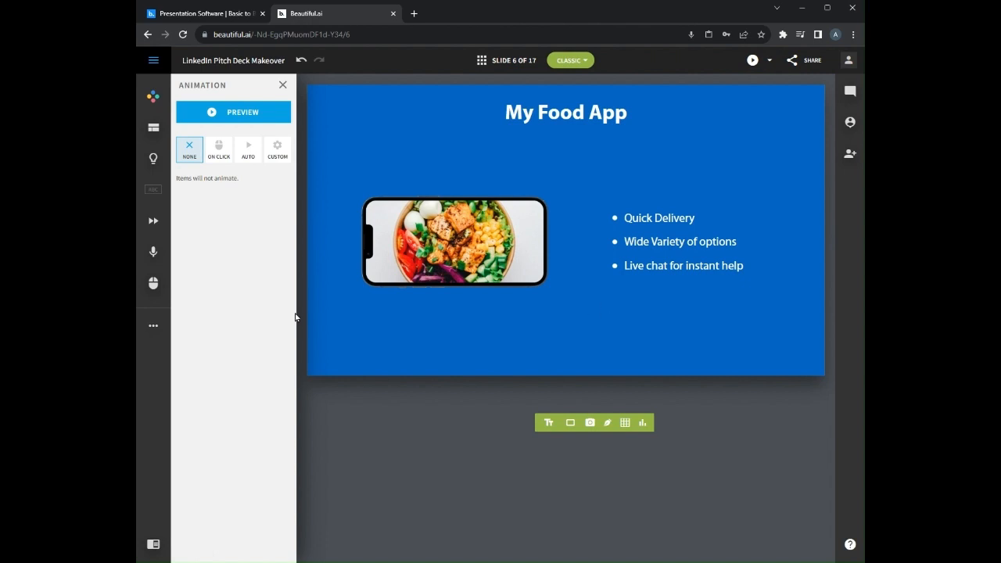
click(154, 255)
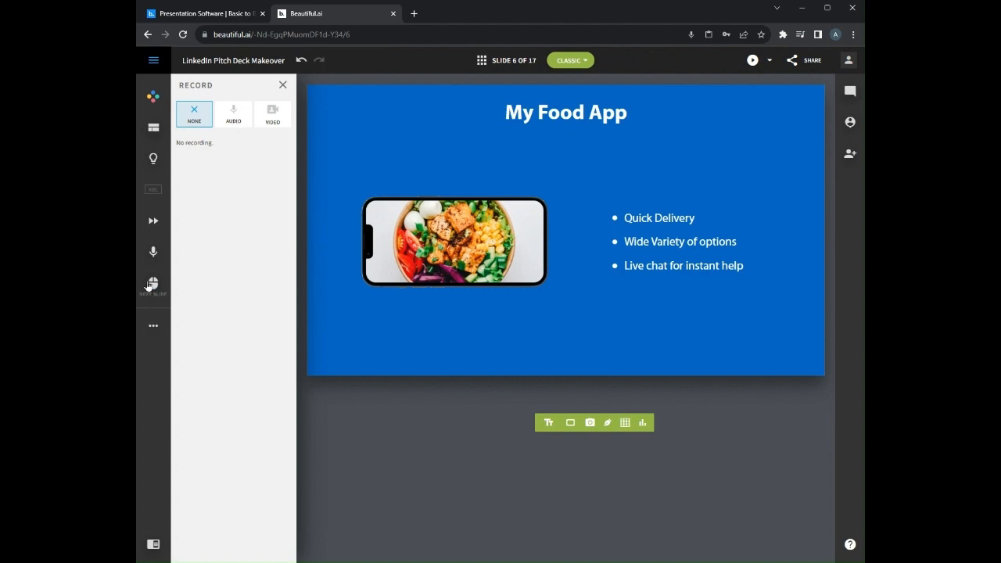
click(153, 283)
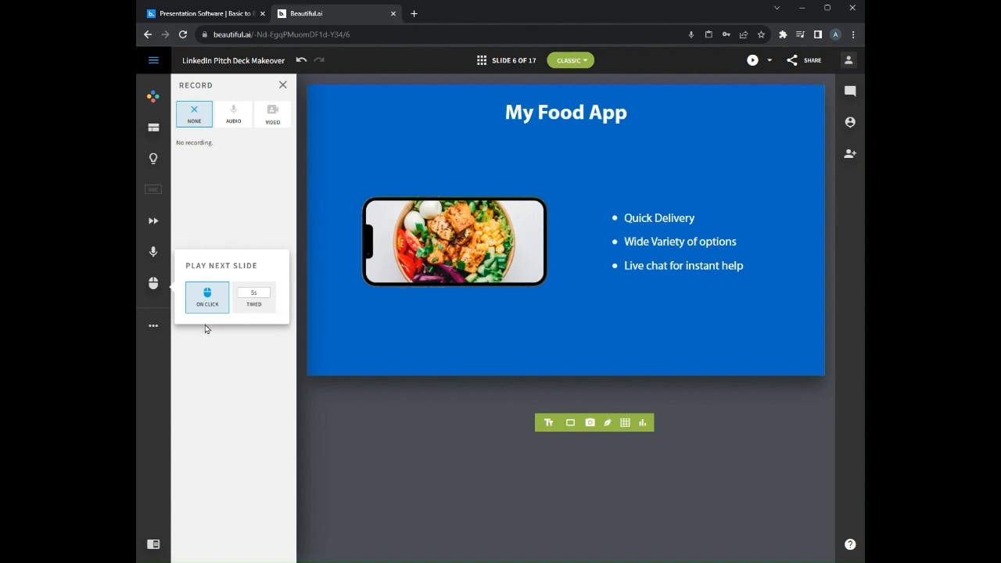
click(252, 300)
click(252, 293)
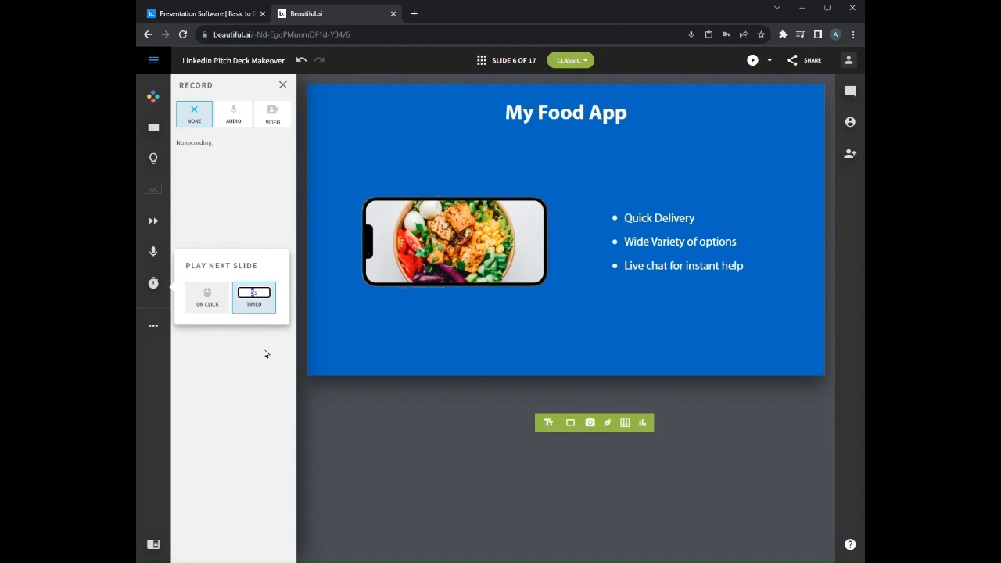
text(10s)
click(265, 354)
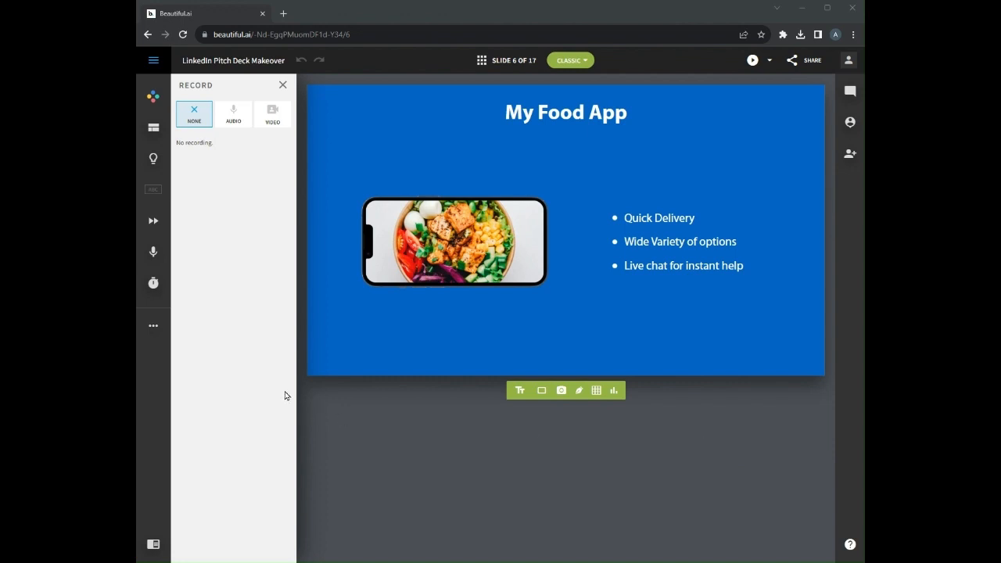
- Generate a new AI slide: "A food delivery app. show an iphone frame with a food image and a list of bullet points about the food delivery app"
click(282, 86)
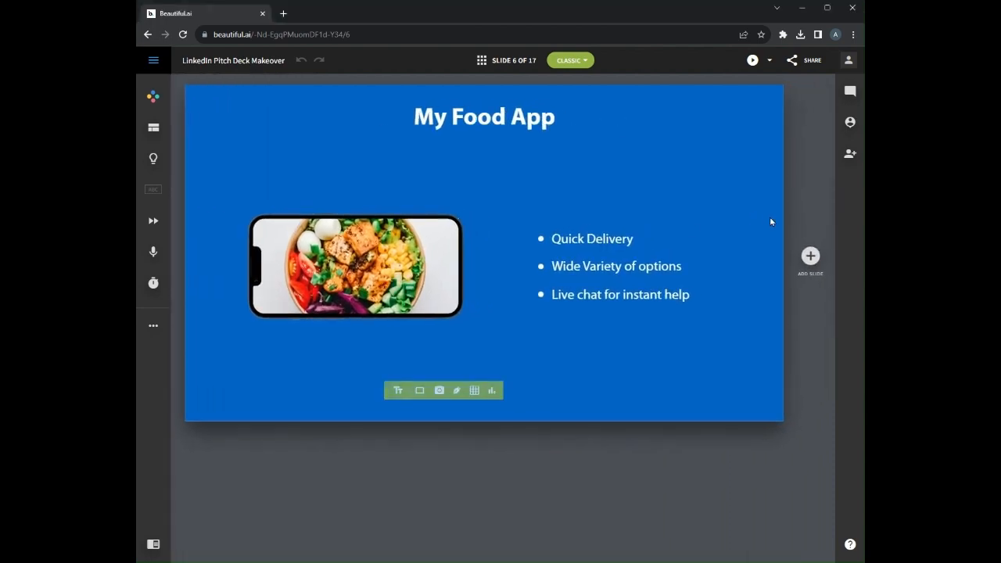
click(810, 256)
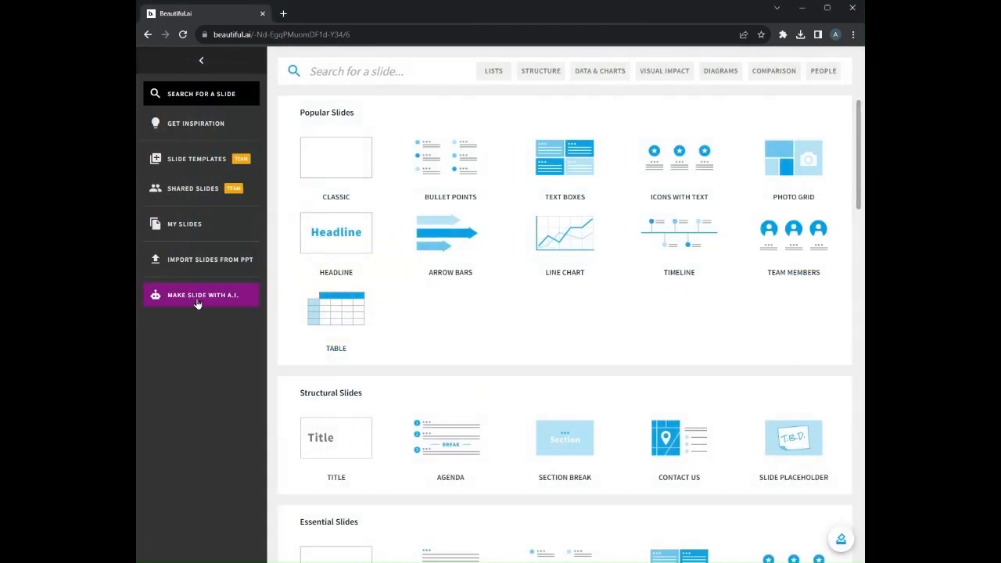
click(197, 304)
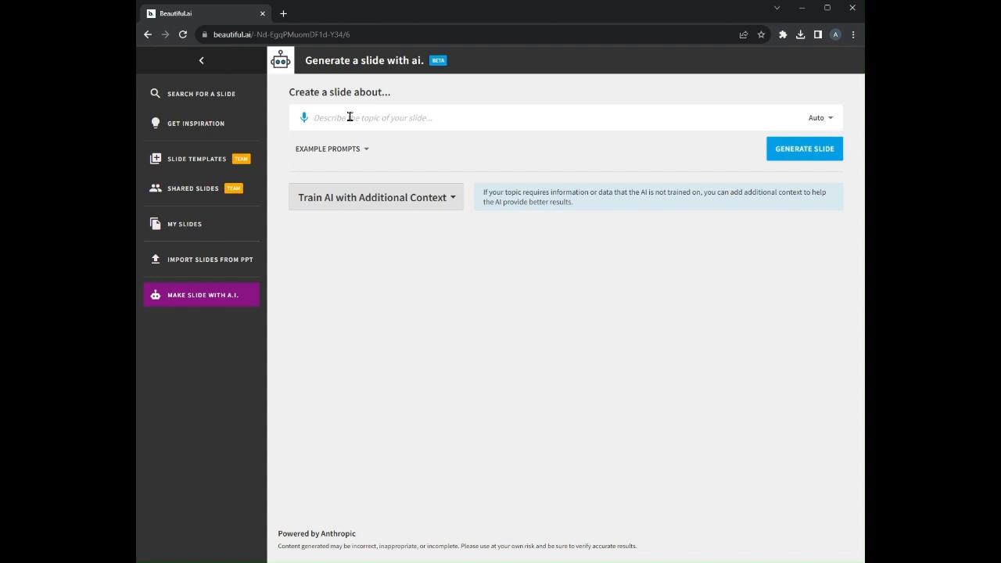
text(A food delivery app. show an iphone frame with a)
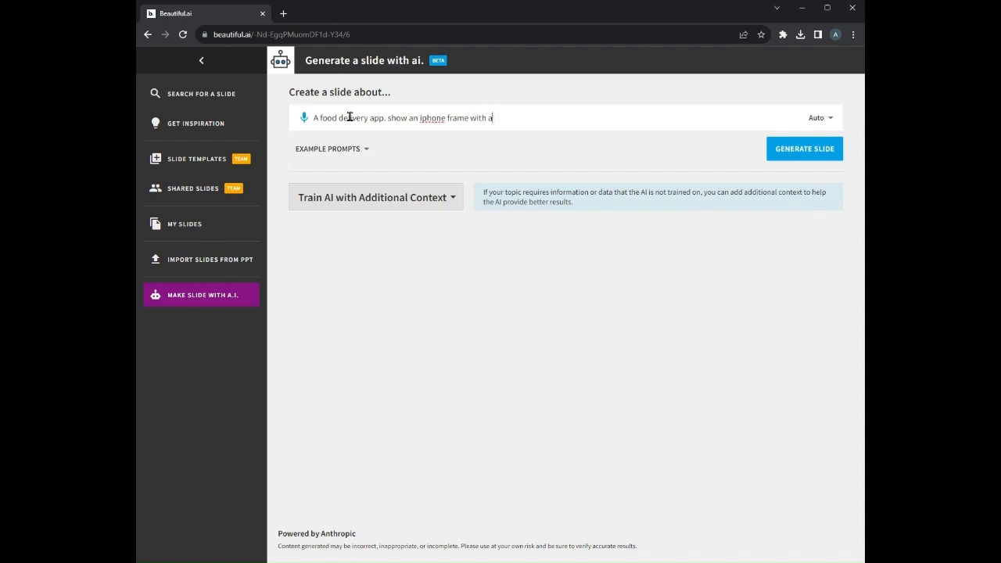
text( food image and a list of bullet po)
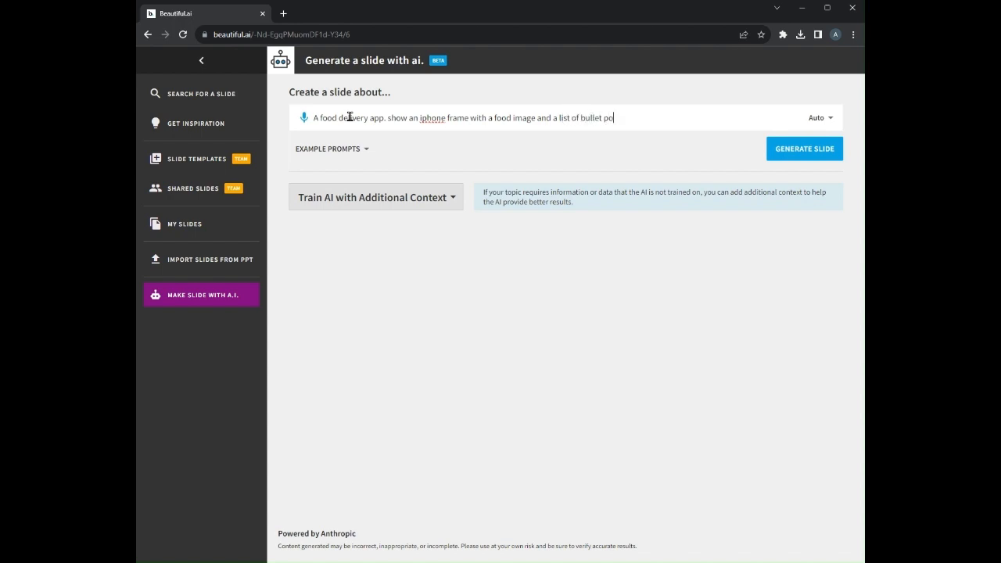
text(ints about the)
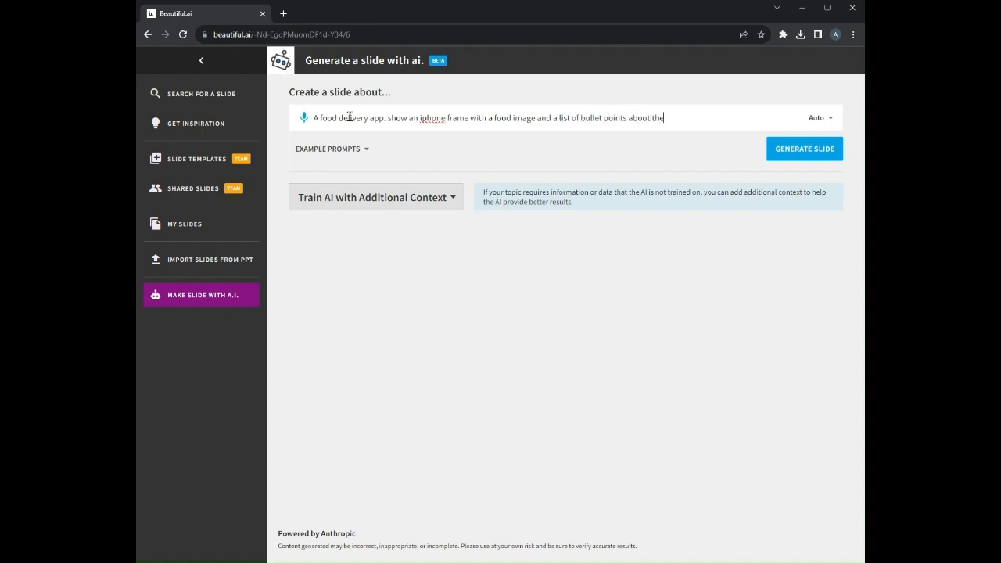
text( food delivery)
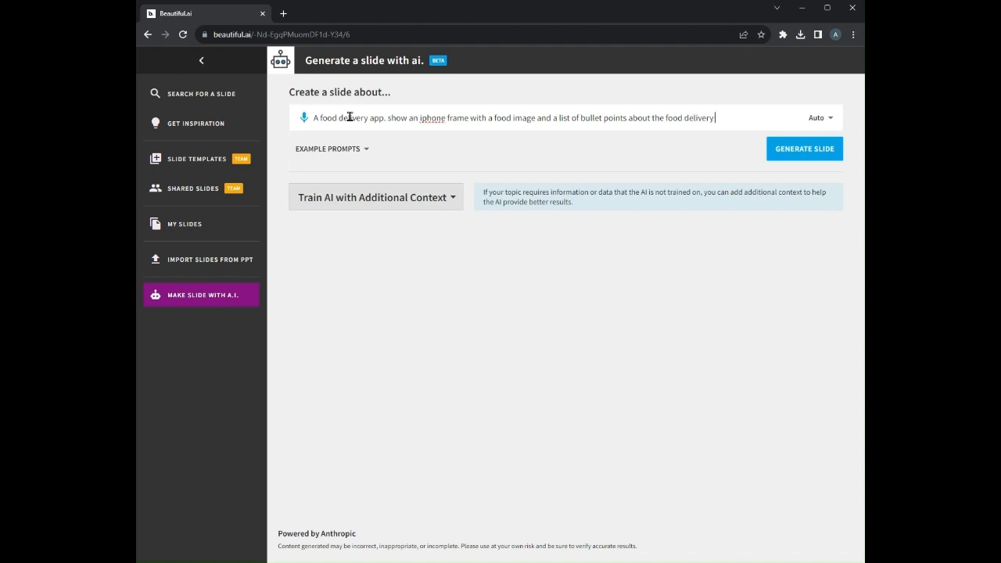
text( app)
click(775, 157)
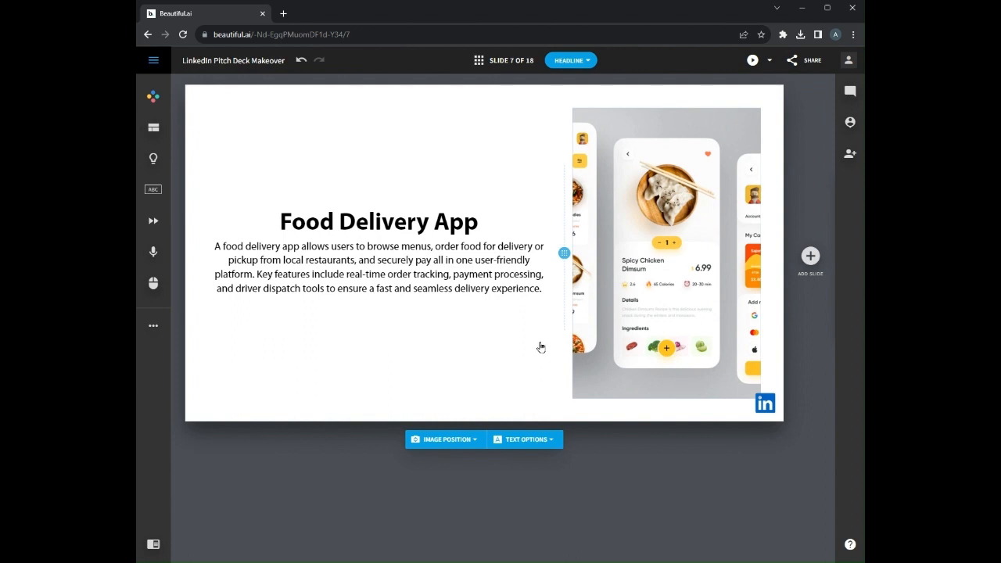
- Open the picture choices for the app screenshot image on the generated Food Delivery App slide
mouse_move(620, 353)
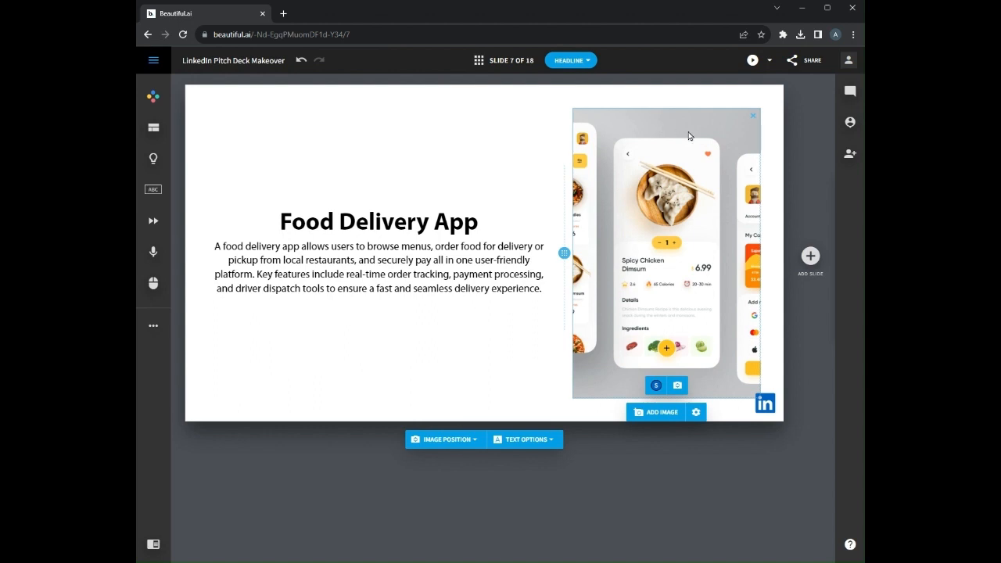
click(679, 385)
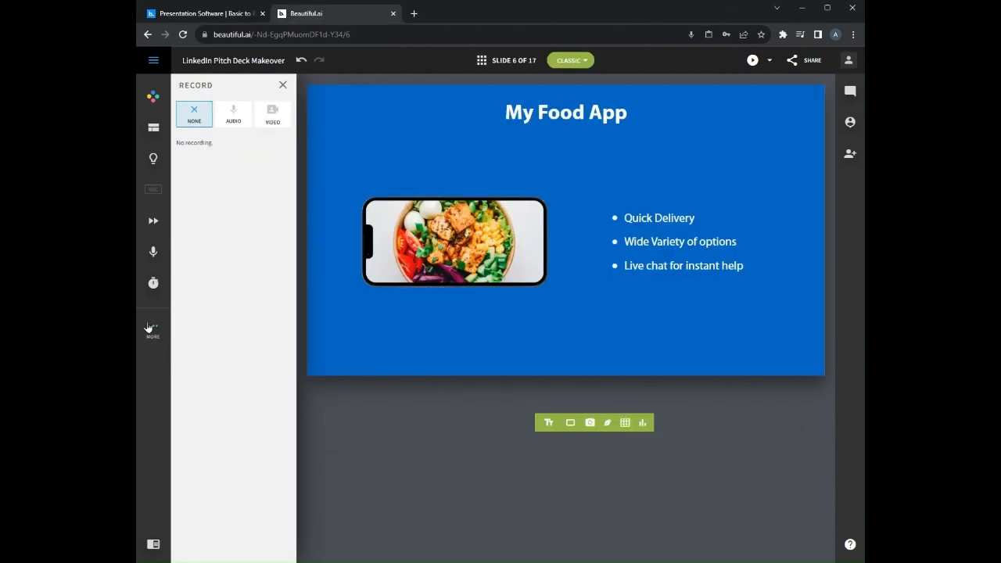
- View the available formats for exporting the My Food App slide and dismiss the options
click(153, 328)
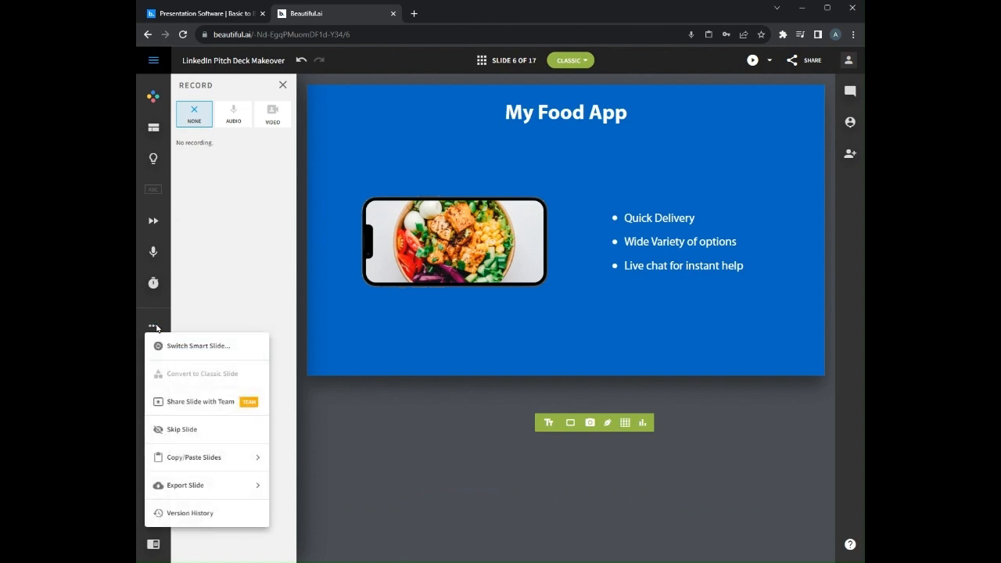
mouse_move(225, 486)
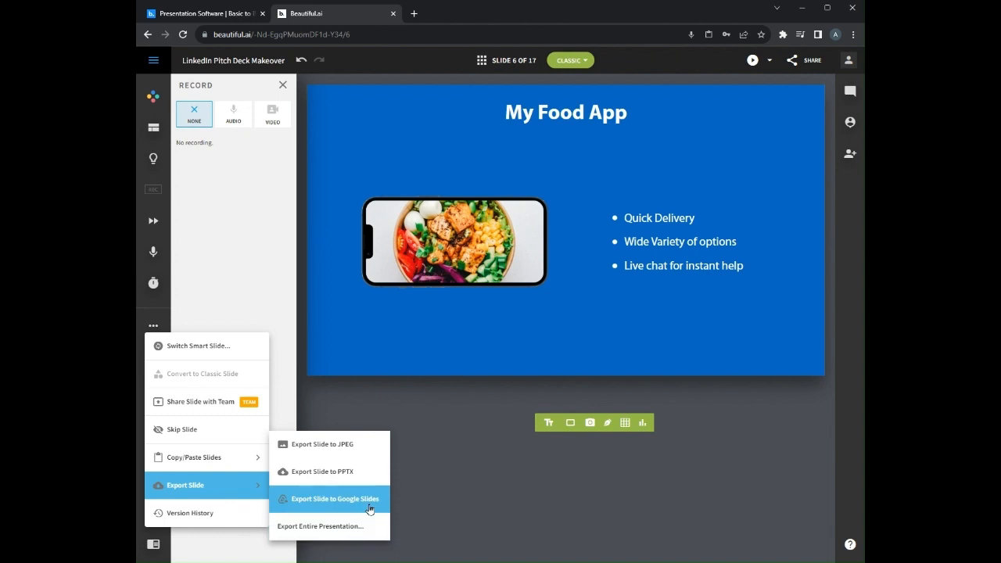
click(243, 285)
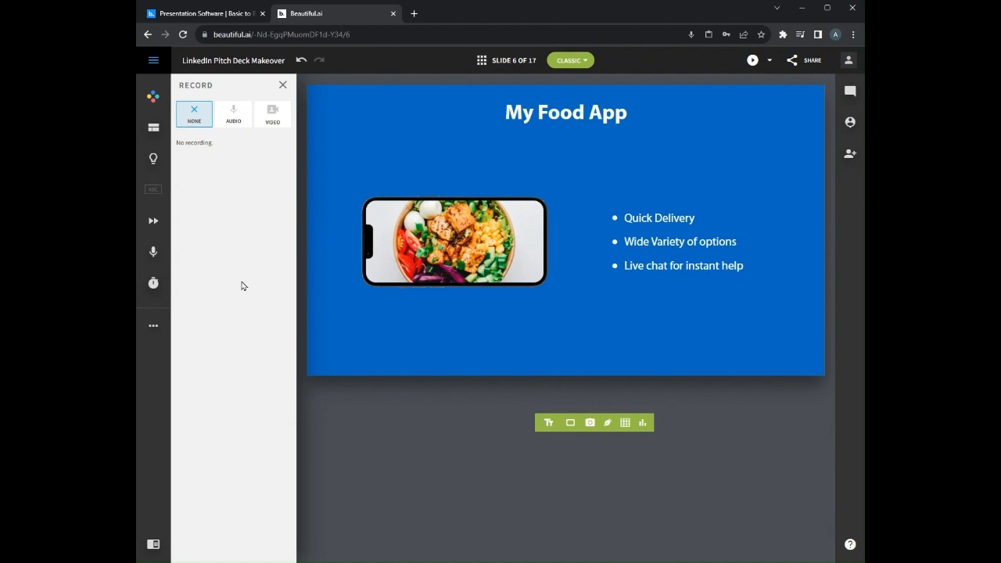